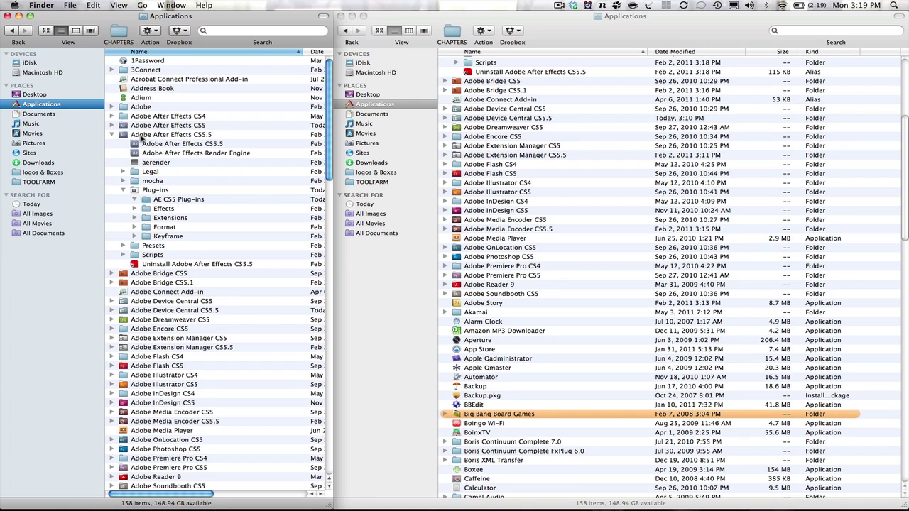
Select AE CS5 Plug-ins inside After Effects CS5.5's Plug-ins folder, then activate the second Applications window
click(142, 136)
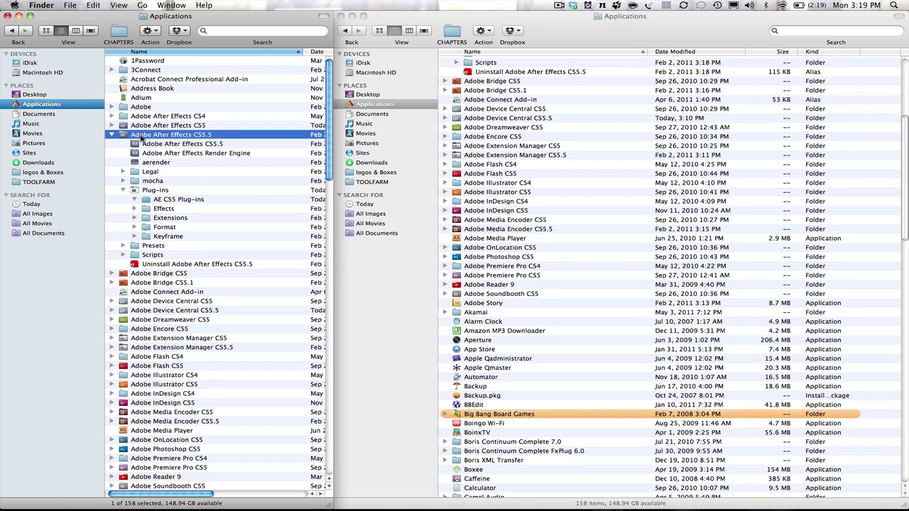
click(153, 192)
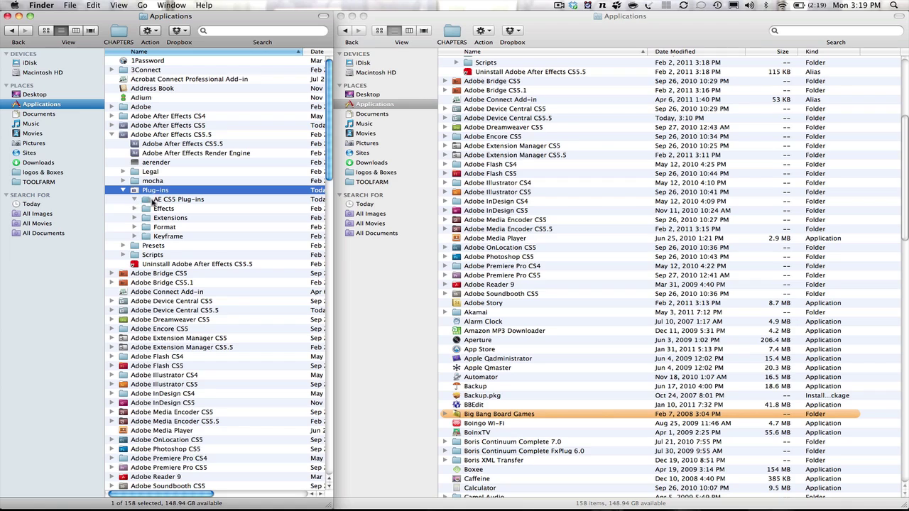
click(162, 201)
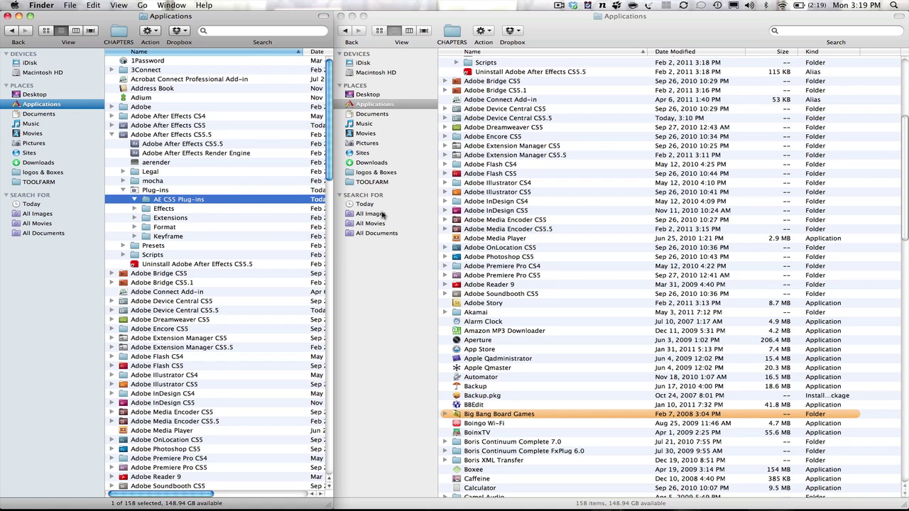
click(406, 316)
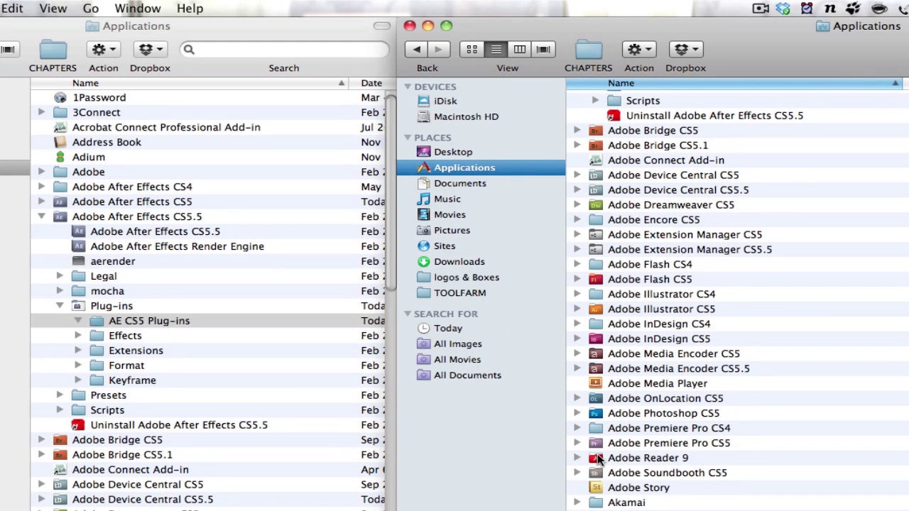
Expand Adobe After Effects CS5 in the second window and select 3D Reflector 2.0 Mac through Digital Juice
scroll(455, 277, up, 10)
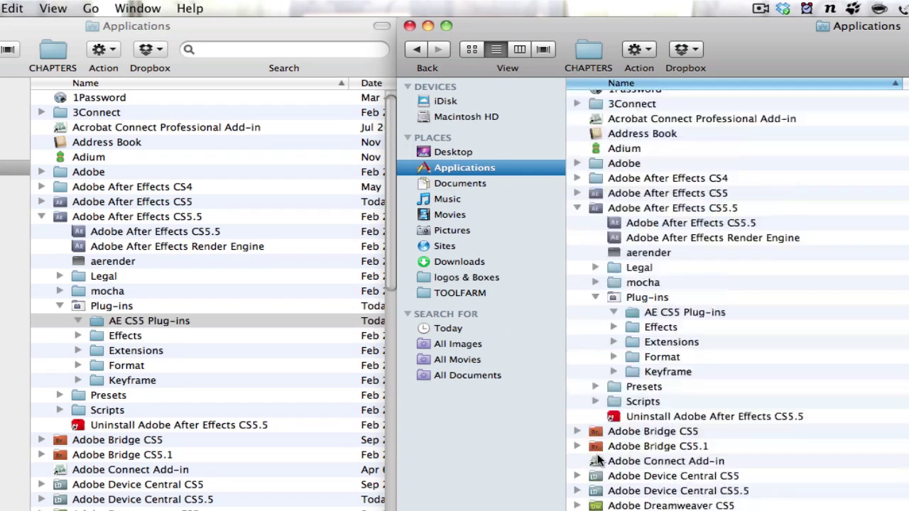
click(582, 216)
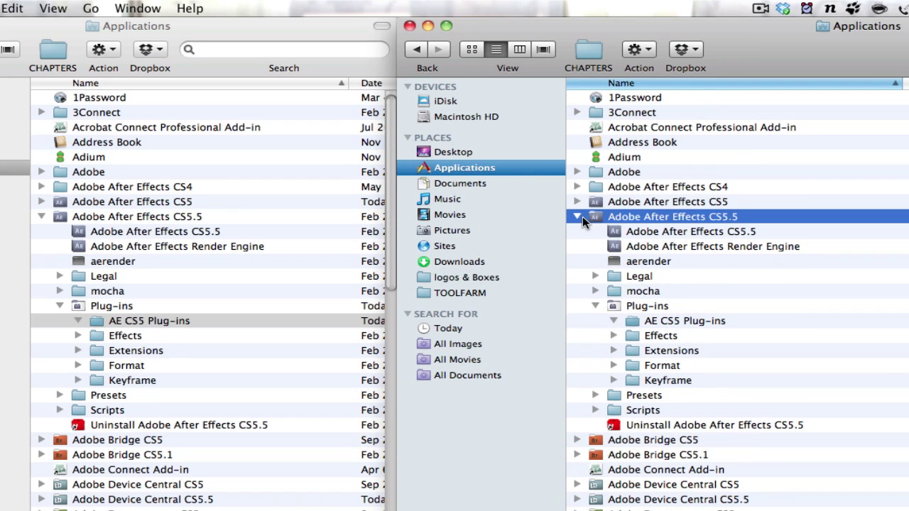
click(576, 201)
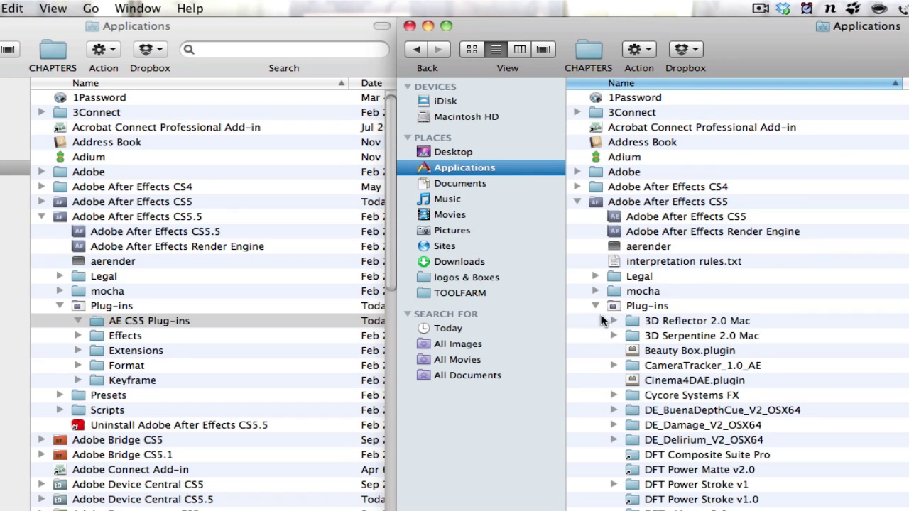
scroll(630, 314, down, 4)
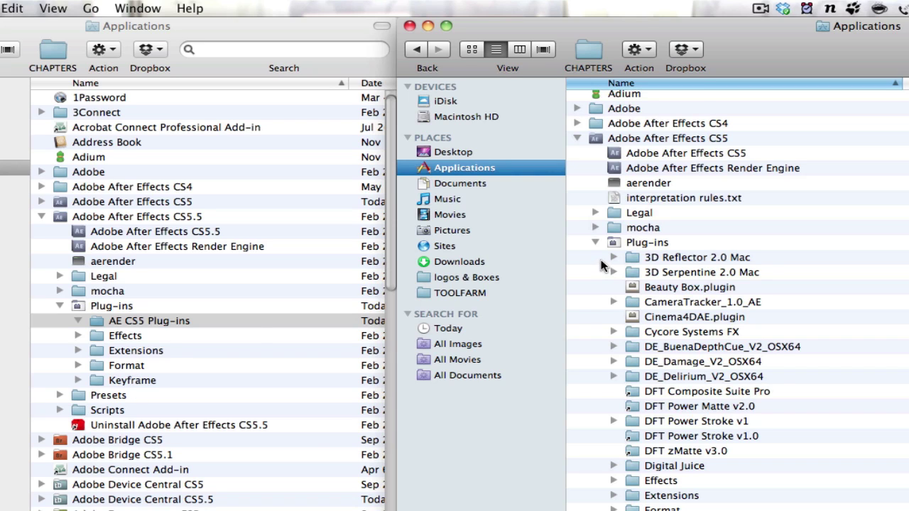
drag(602, 260, 670, 470)
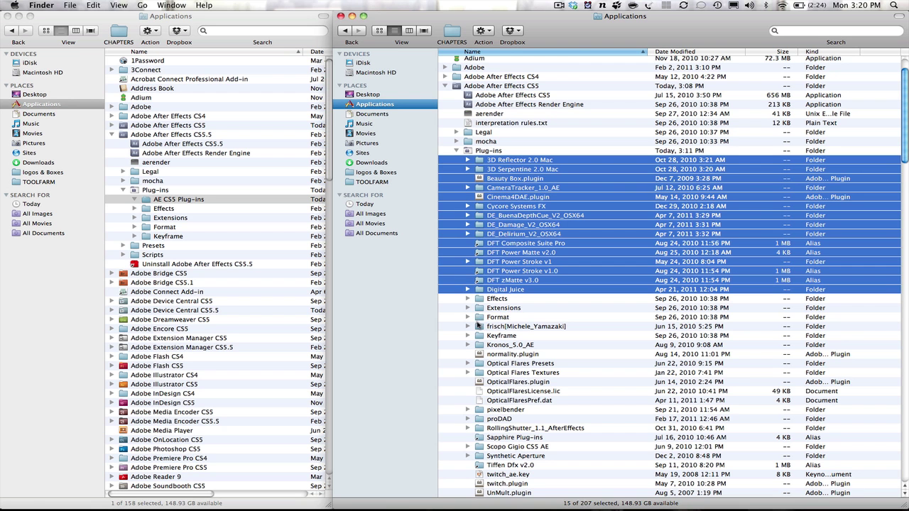
Add Kronos_5.0_AE through zborntoy.plugin to the selection, skipping Effects, Extensions, Format and Keyframe
super+click(479, 325)
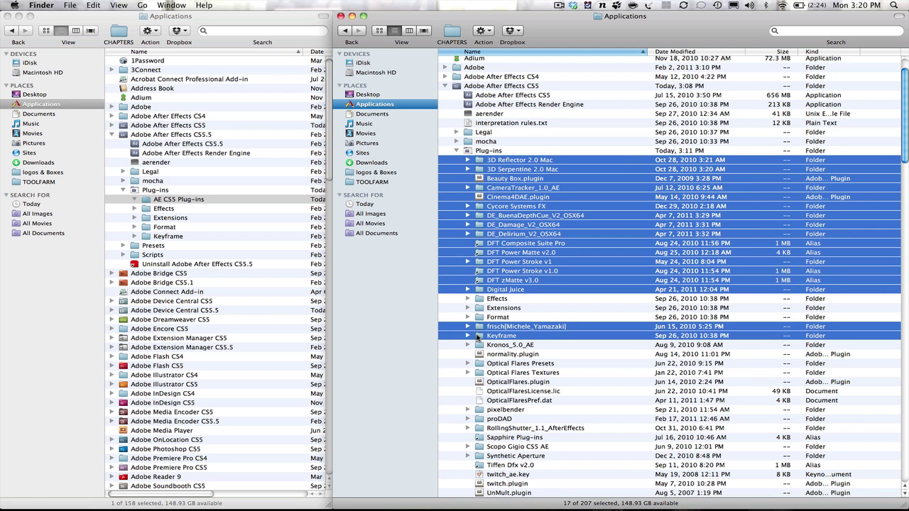
super+click(480, 336)
super+click(480, 336)
super+click(480, 346)
super+click(480, 354)
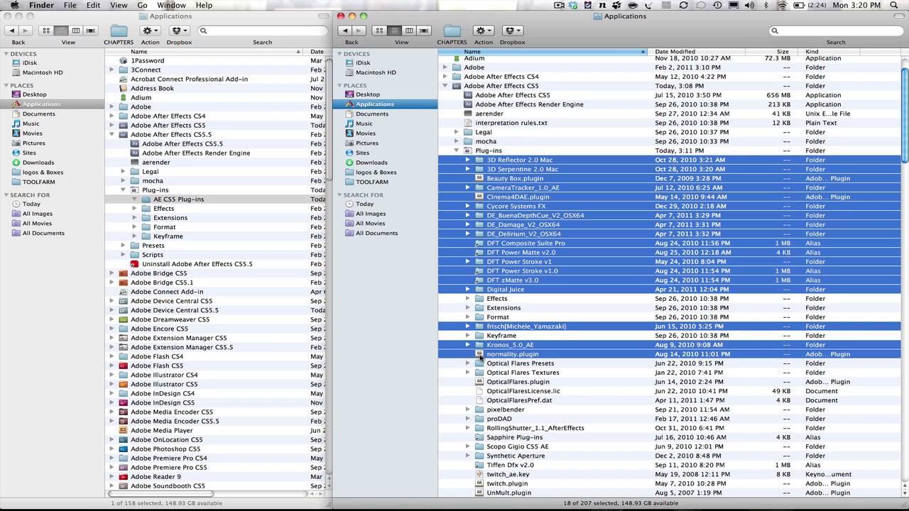
super+click(480, 364)
super+click(480, 373)
super+click(480, 382)
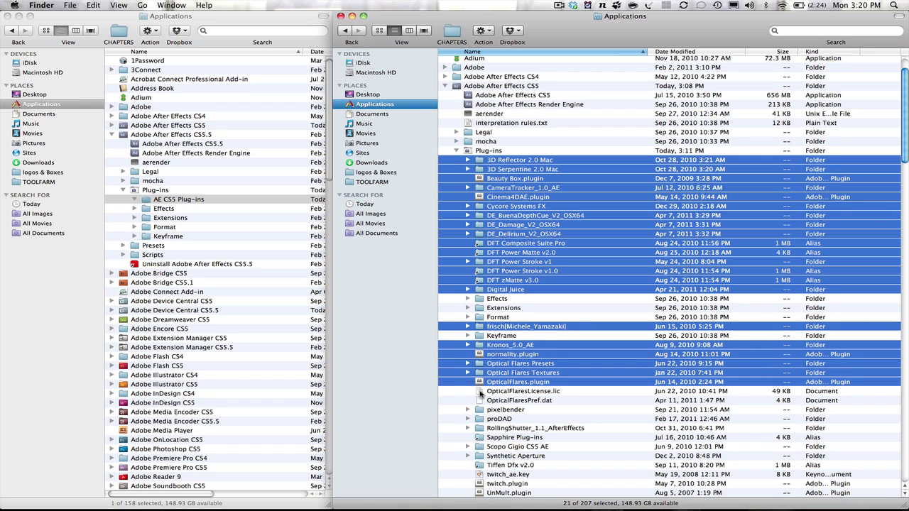
super+click(480, 392)
super+click(480, 400)
super+click(480, 409)
super+click(480, 419)
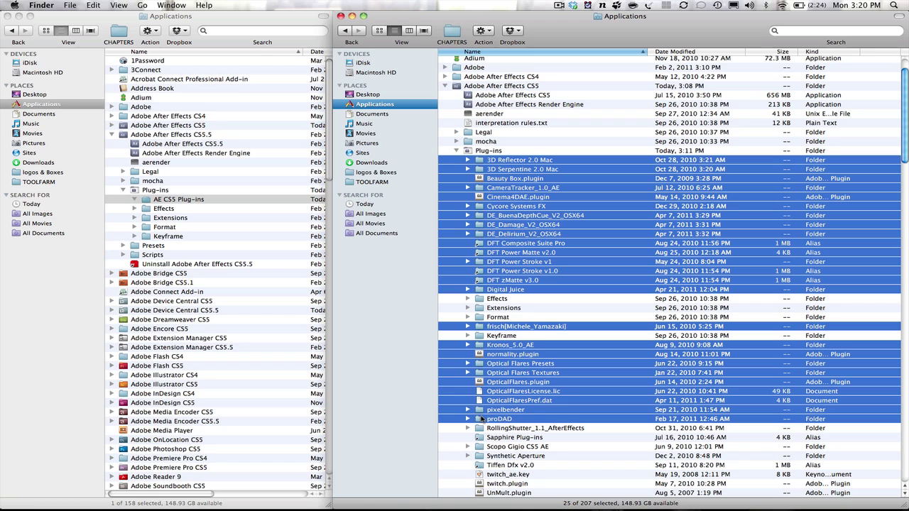
super+click(480, 428)
super+click(480, 437)
super+click(480, 446)
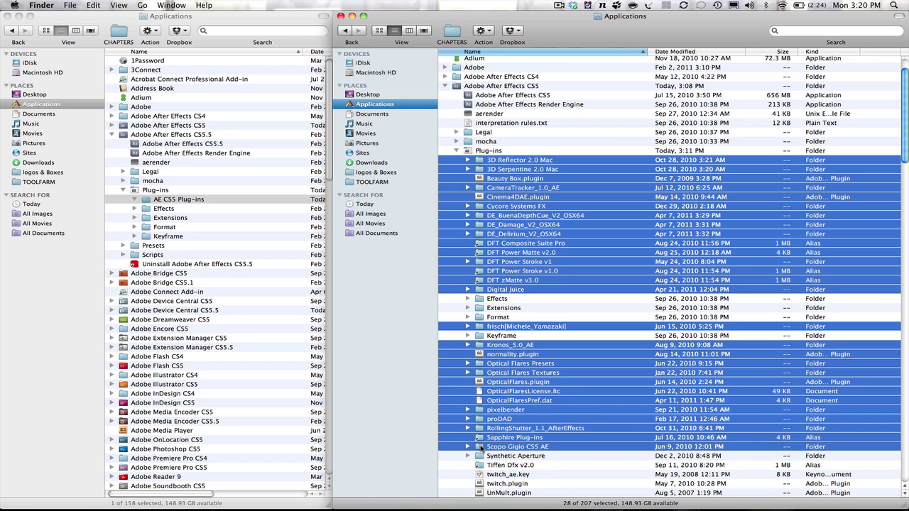
super+click(480, 456)
super+click(480, 465)
super+click(479, 474)
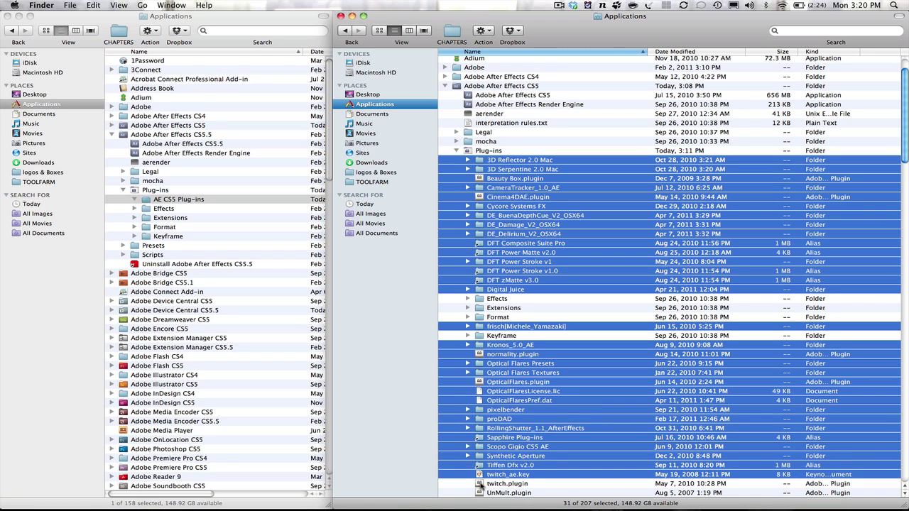
super+click(480, 483)
super+click(479, 493)
scroll(480, 490, down, 2)
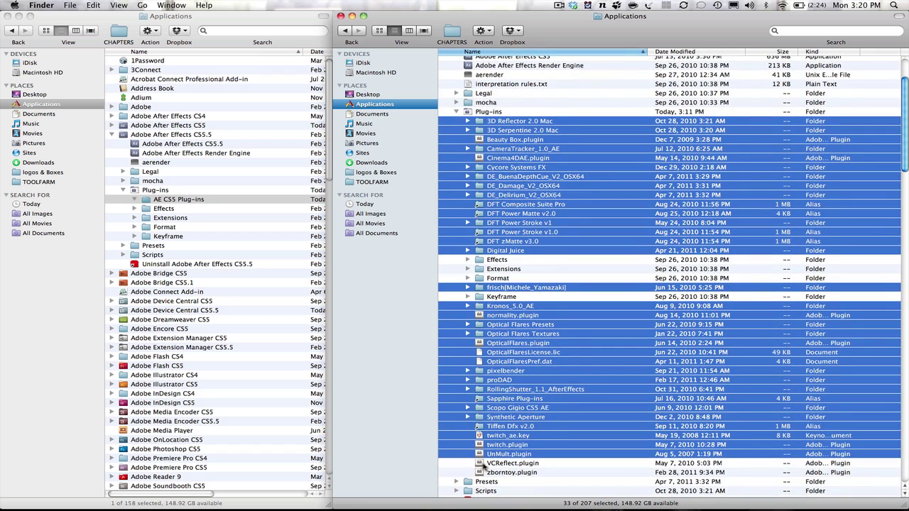
super+click(481, 463)
super+click(481, 472)
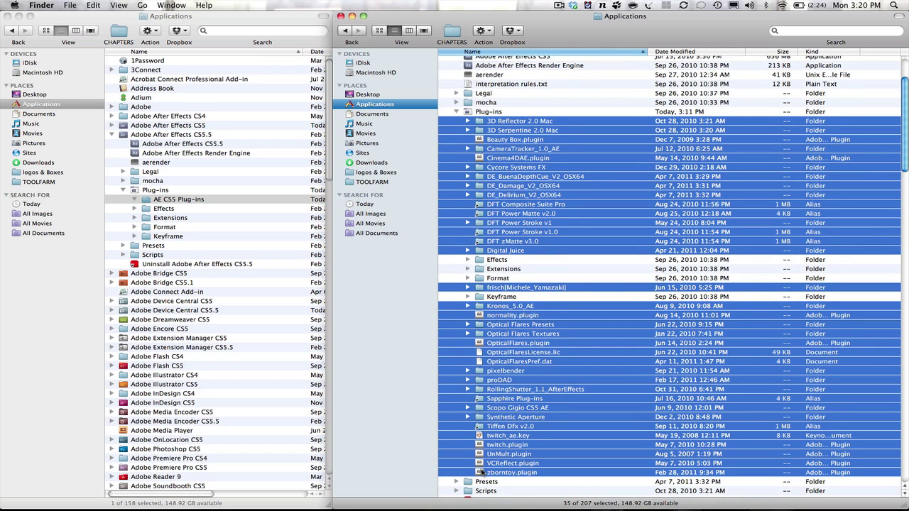
Make aliases of the 35 selected plug-ins, move them into AE CS5 Plug-ins, and collapse that folder
right_click(486, 385)
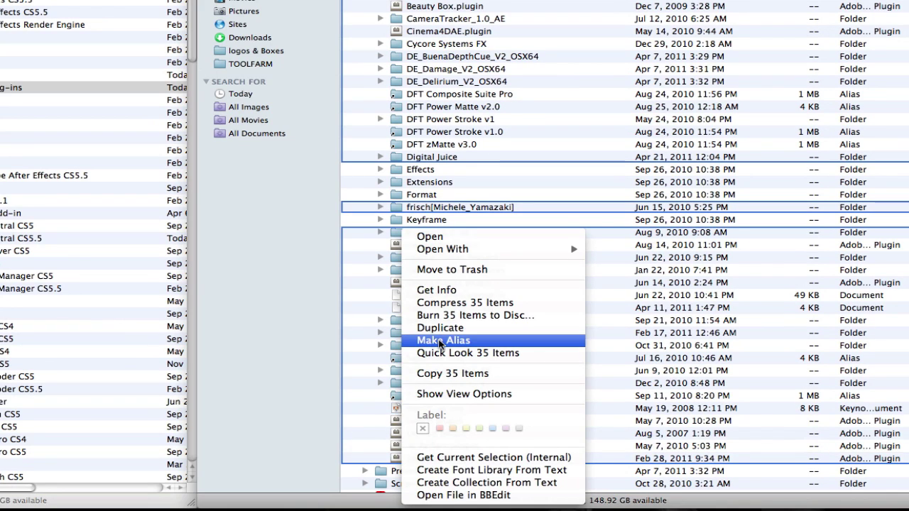
click(440, 343)
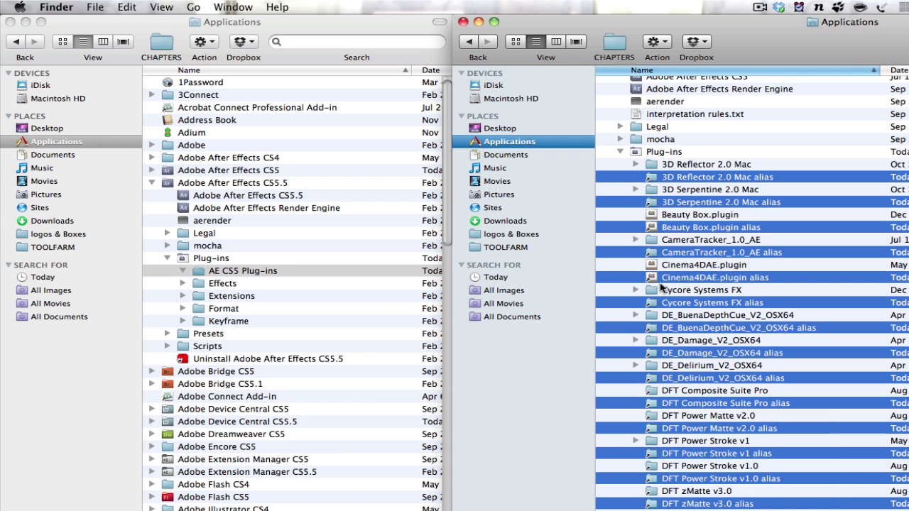
drag(692, 179, 249, 274)
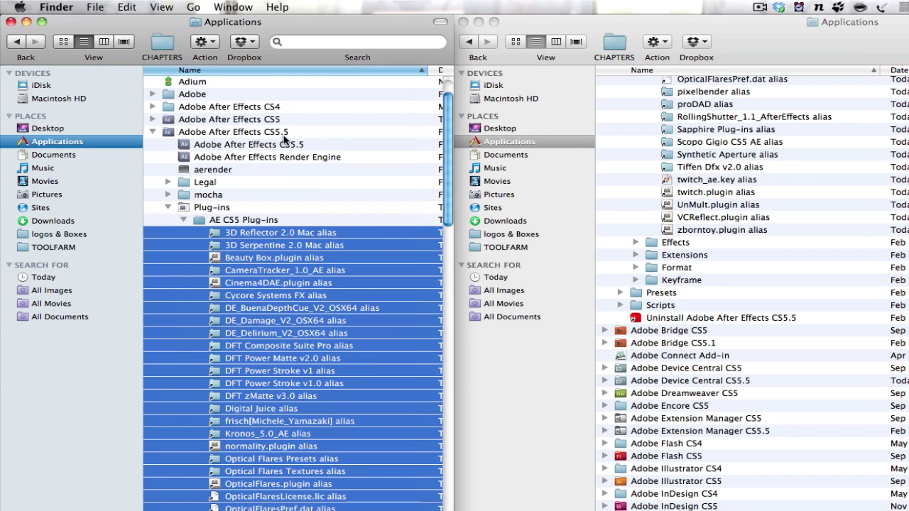
click(183, 219)
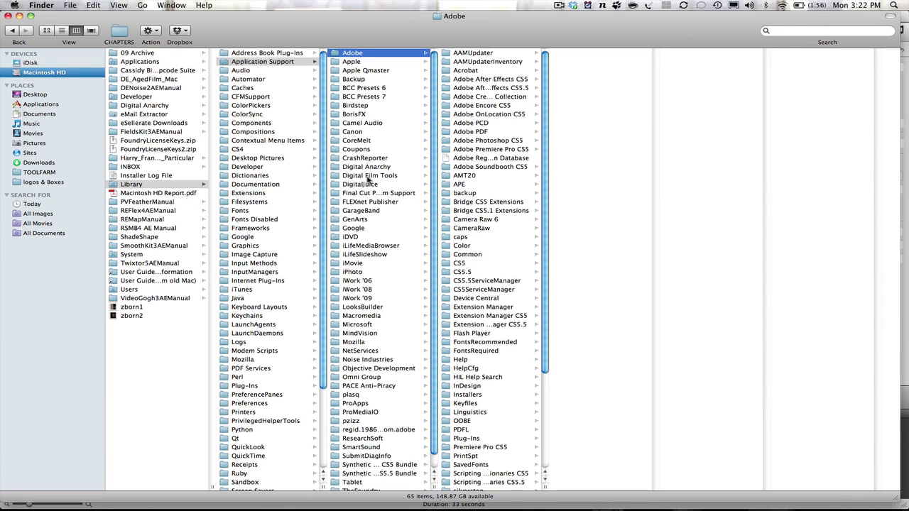
Browse Library > Application Support > Adobe > Common > Plug-ins in column view
click(114, 185)
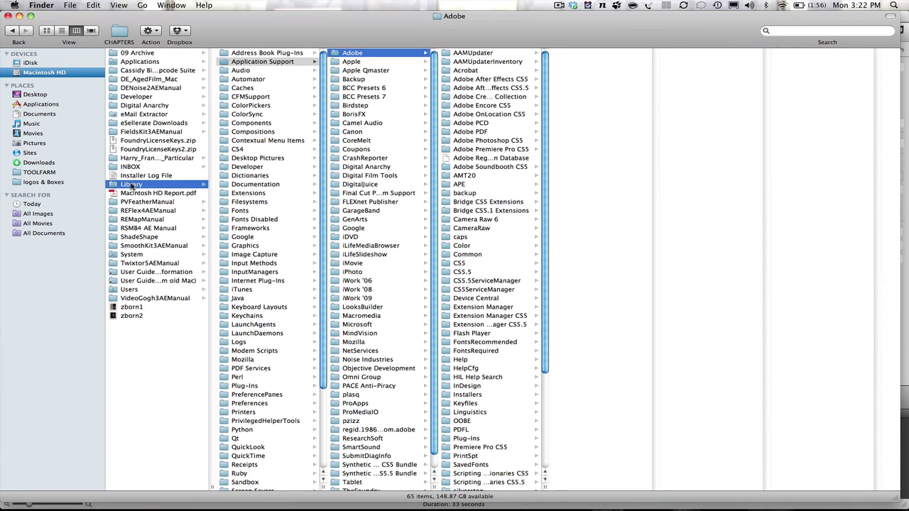
click(254, 62)
click(357, 55)
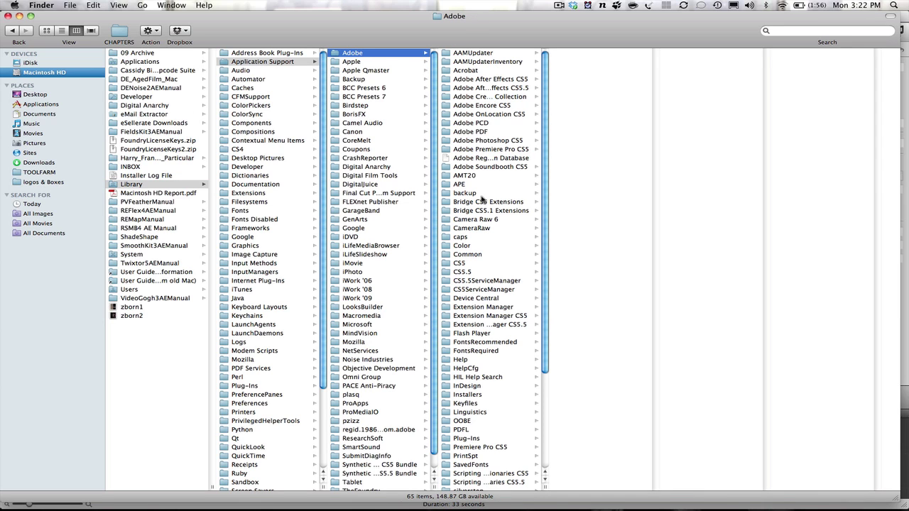
click(469, 255)
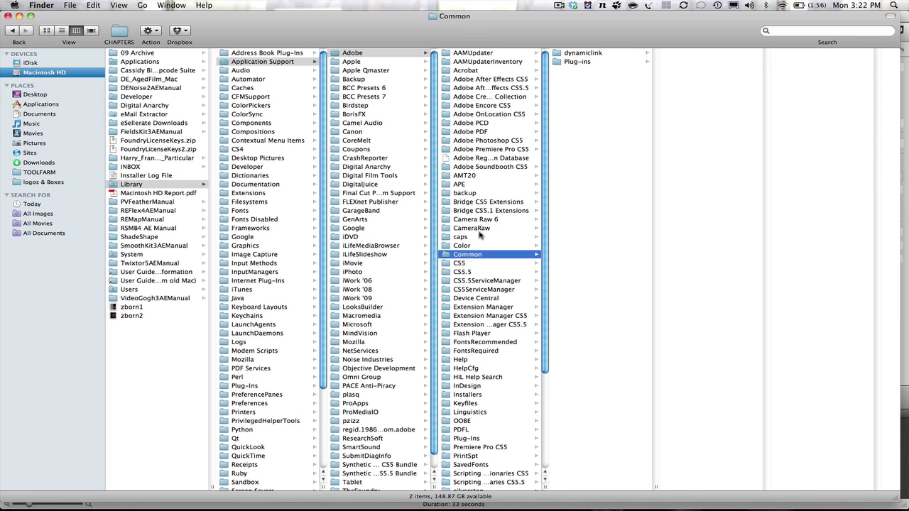
click(557, 63)
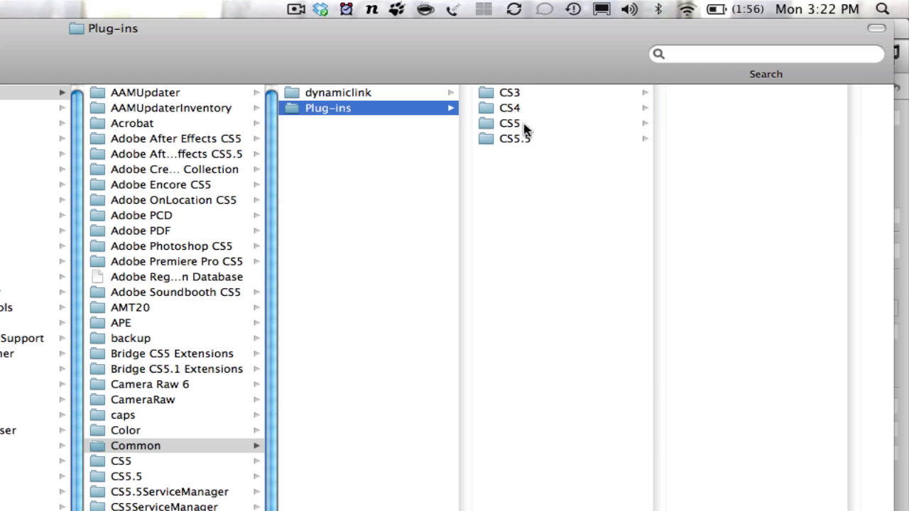
Check the MediaCore folder in CS5.5, then select MediaCore inside the CS5 folder
click(487, 140)
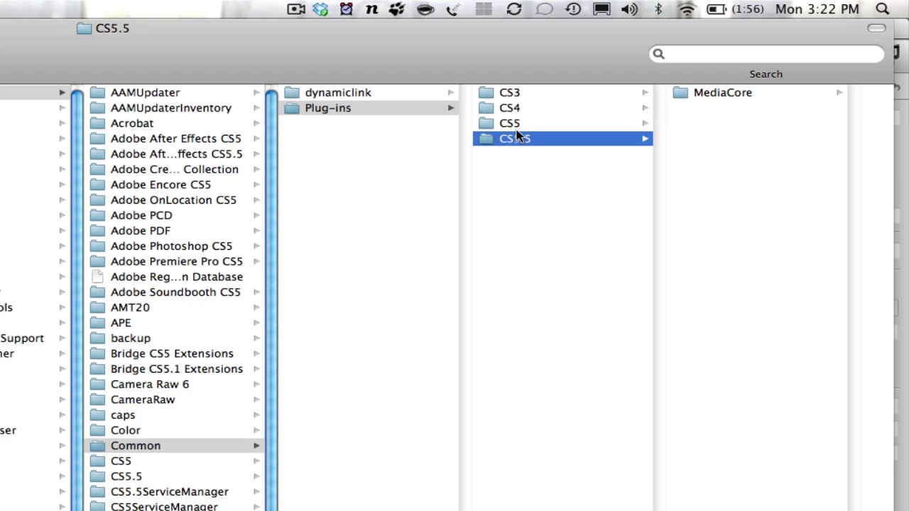
click(678, 93)
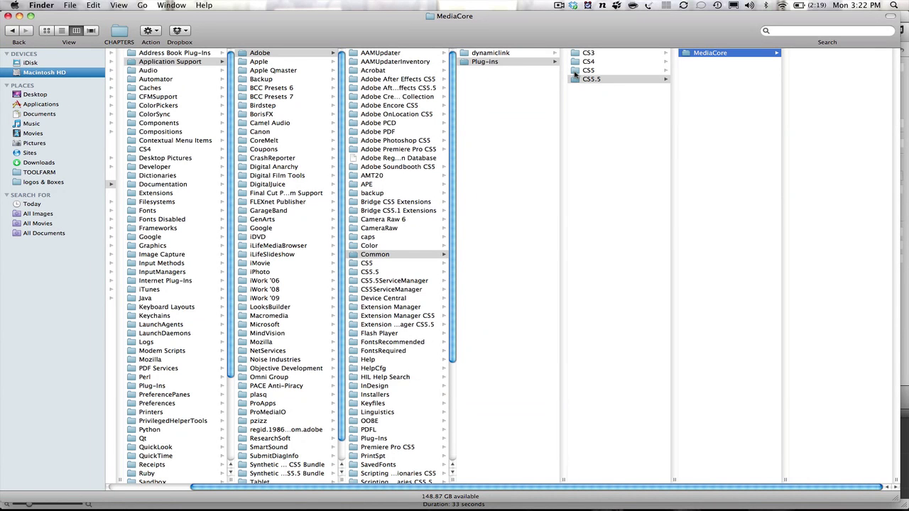
click(576, 71)
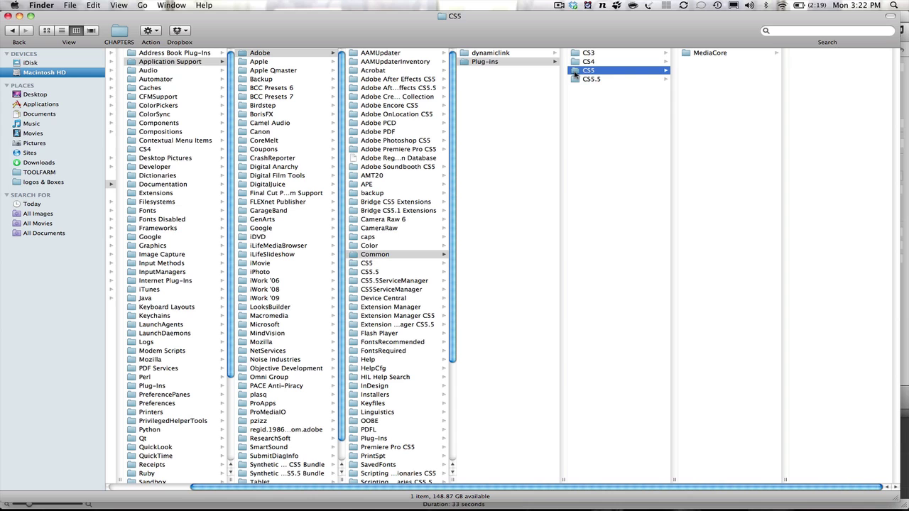
click(686, 54)
Make an alias of CS5's MediaCore folder and drag it into CS5.5's MediaCore folder
right_click(687, 55)
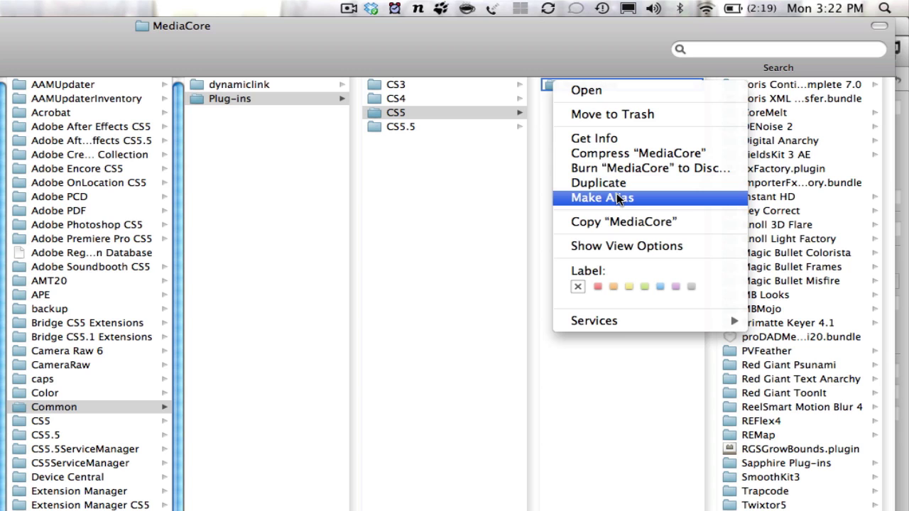
click(618, 199)
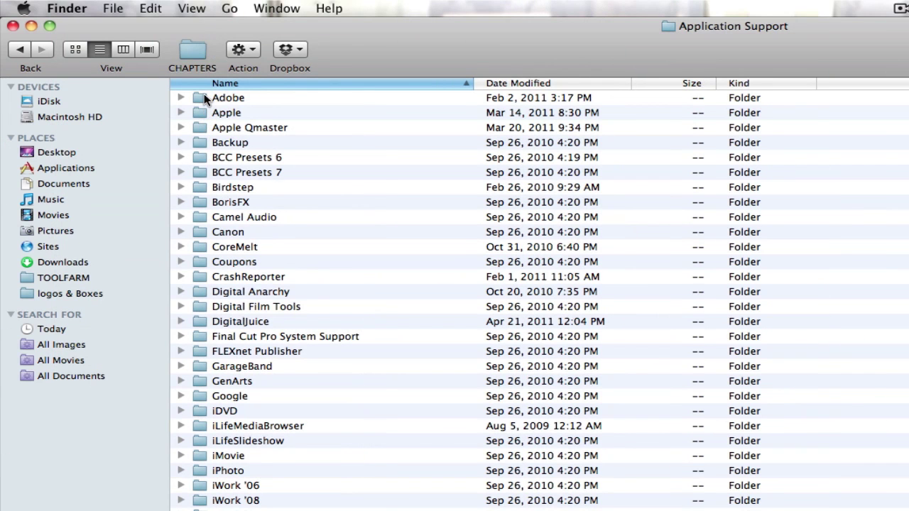
double_click(203, 99)
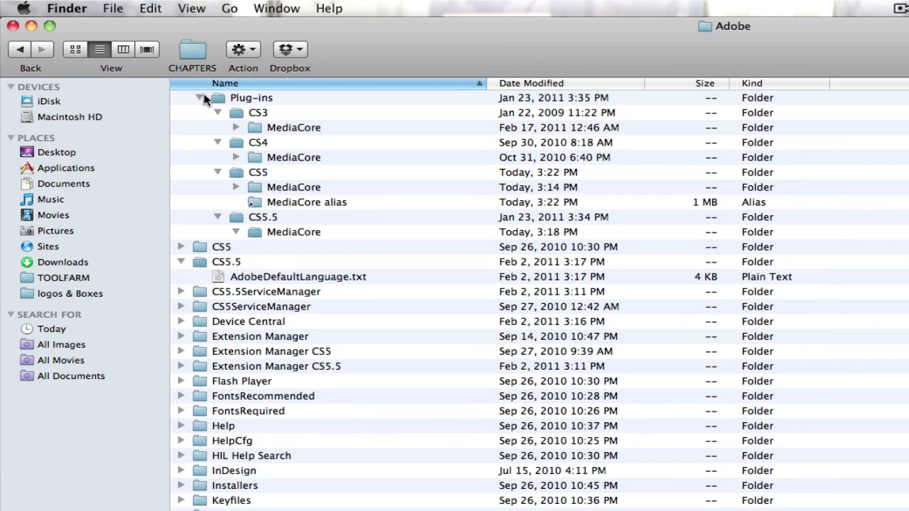
click(254, 202)
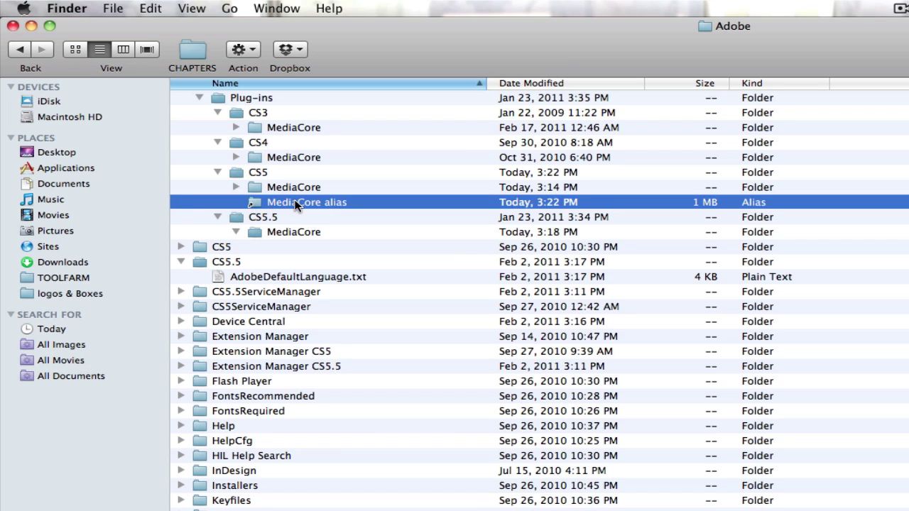
drag(297, 205, 297, 231)
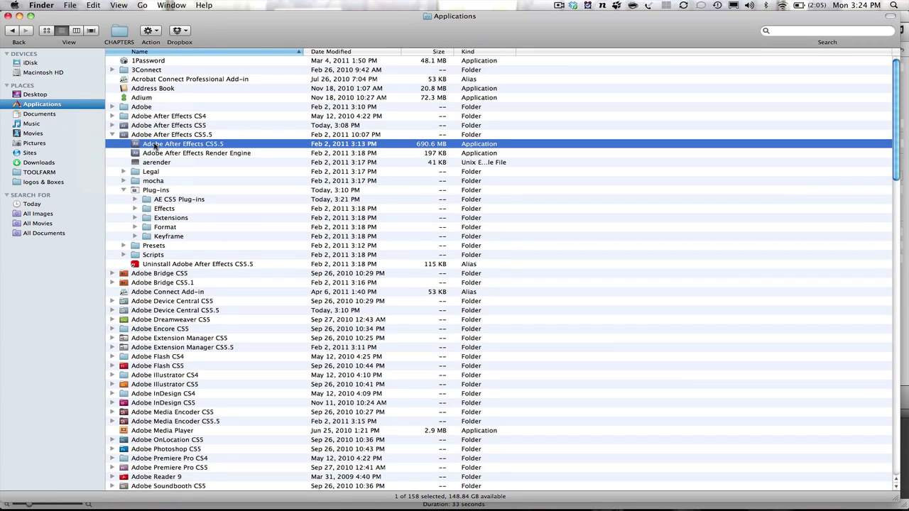
Launch After Effects CS5.5, apply Colorista II to Dark Gray Solid 1, and set Primary Exposure to 0.28
double_click(155, 145)
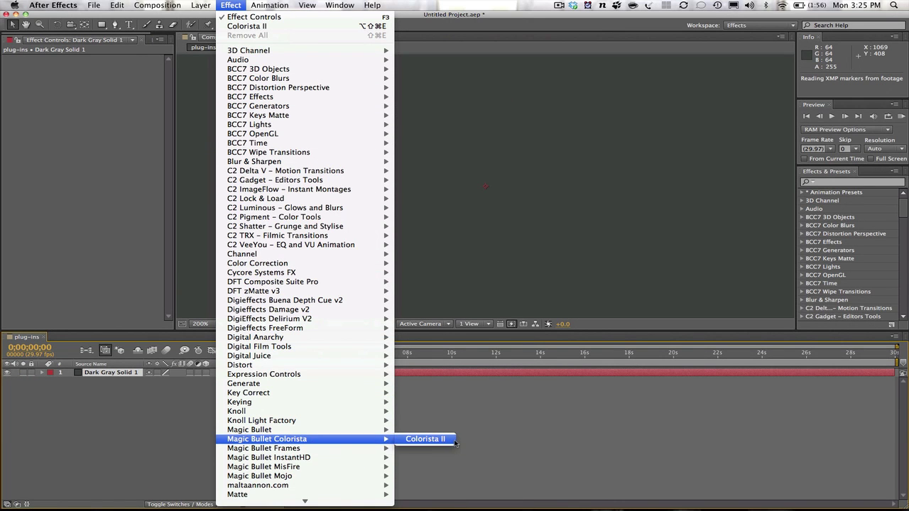
click(426, 438)
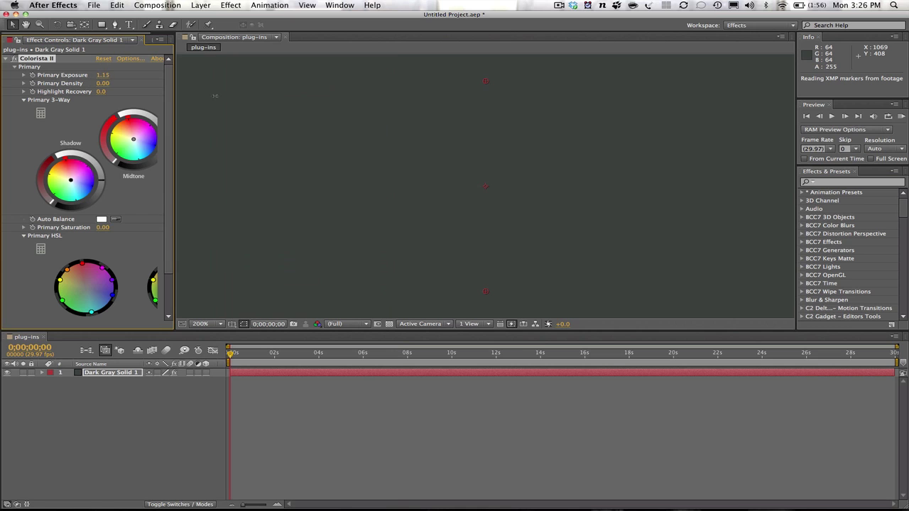
drag(102, 74, 122, 74)
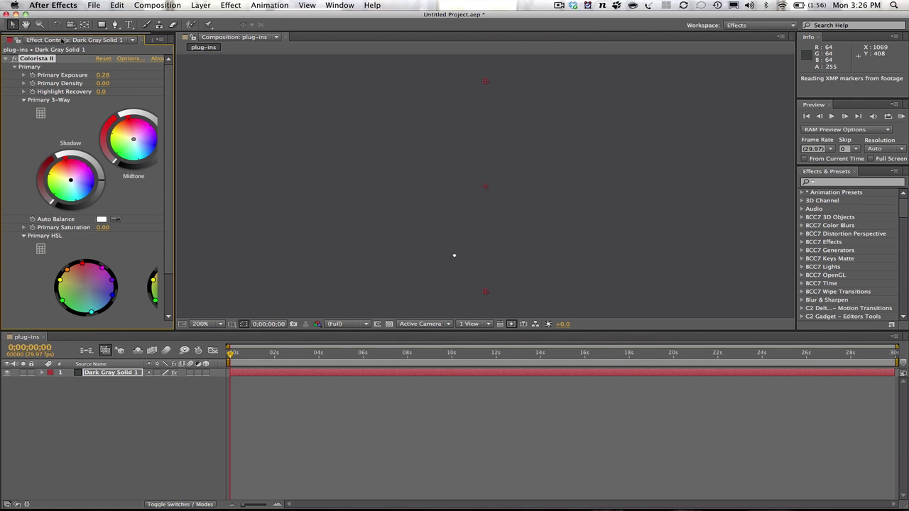